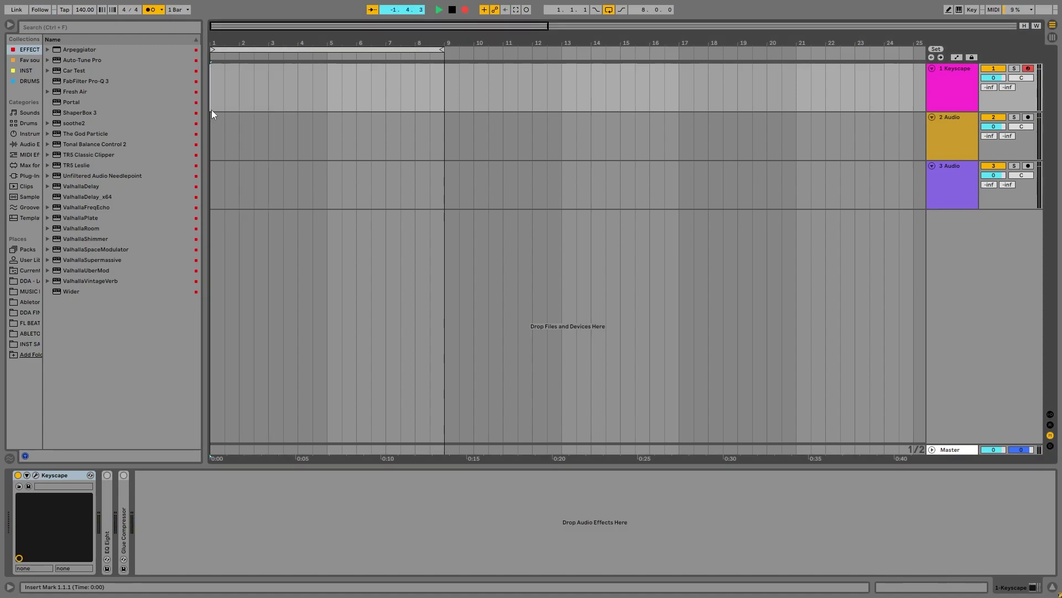
# Start recording the Keyscape part from bar 1
pyautogui.press('F9')
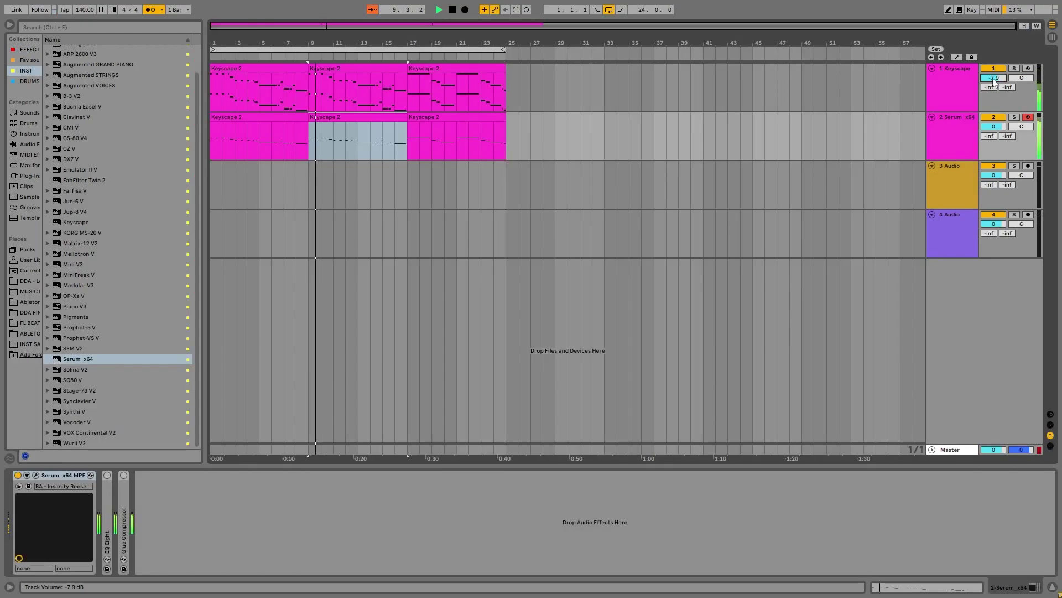
# Duplicate the Serum track and delete all three Keyscape 2 clips from the copy
pyautogui.click(955, 136)
pyautogui.hotkey('ctrl', 'd')
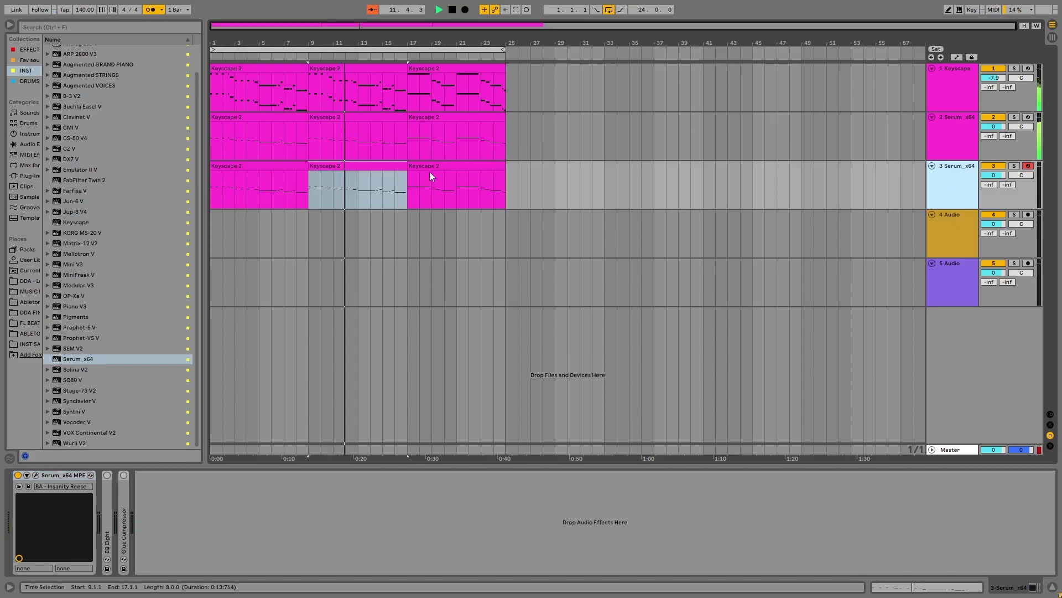
pyautogui.click(291, 166)
pyautogui.keyDown('shift'); pyautogui.click(459, 162); pyautogui.keyUp('shift')
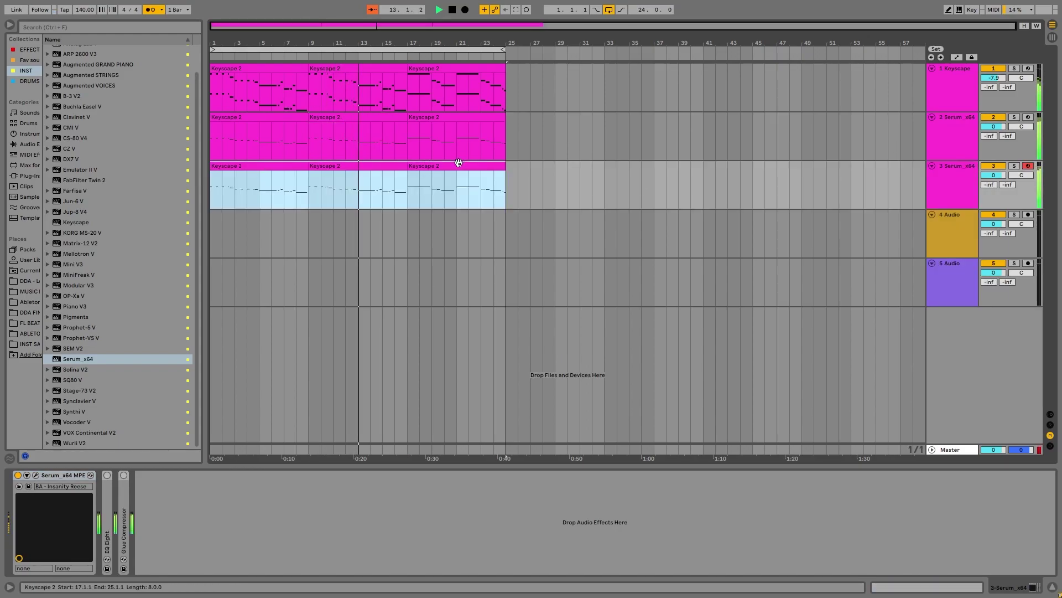
pyautogui.press('Delete')
pyautogui.click(977, 187)
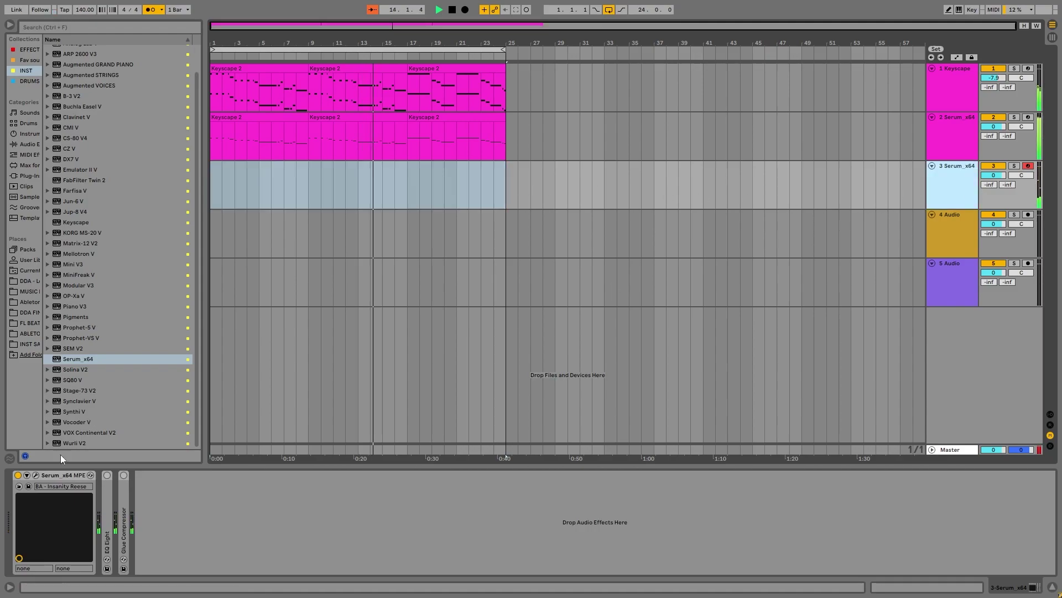
# Open Serum on the duplicated track and browse its preset categories, including Leads, Plucked and Pads
pyautogui.click(36, 475)
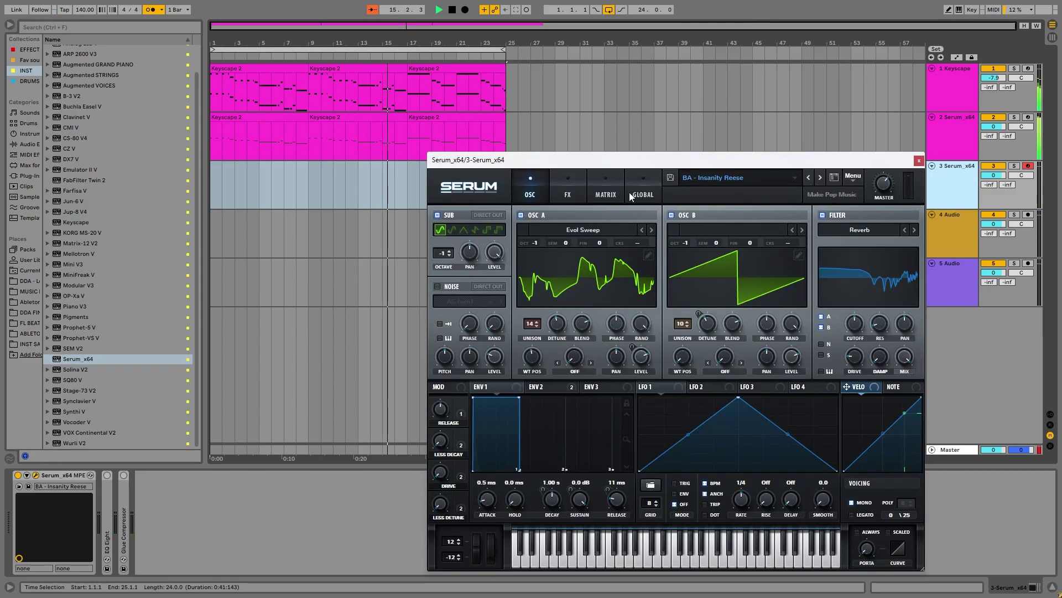
pyautogui.moveTo(737, 171); pyautogui.dragTo(599, 123)
pyautogui.click(623, 142)
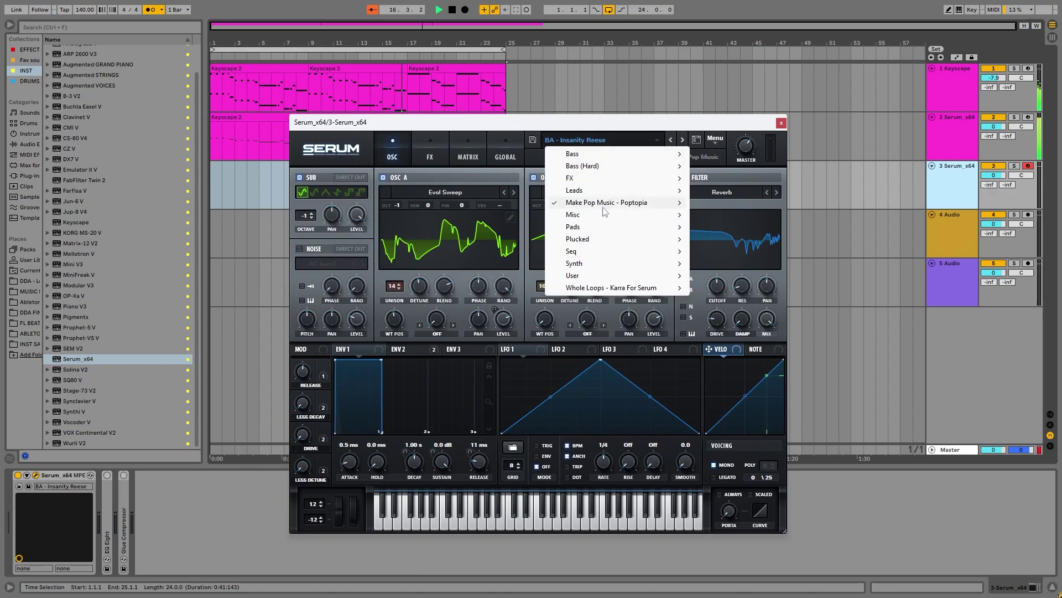
pyautogui.moveTo(652, 190)
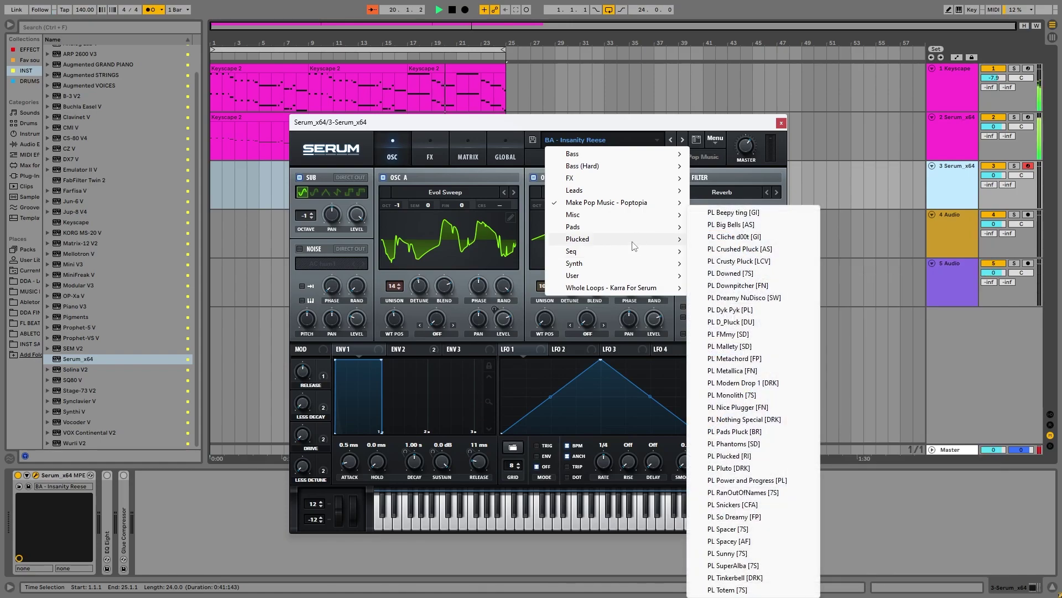
pyautogui.moveTo(625, 231)
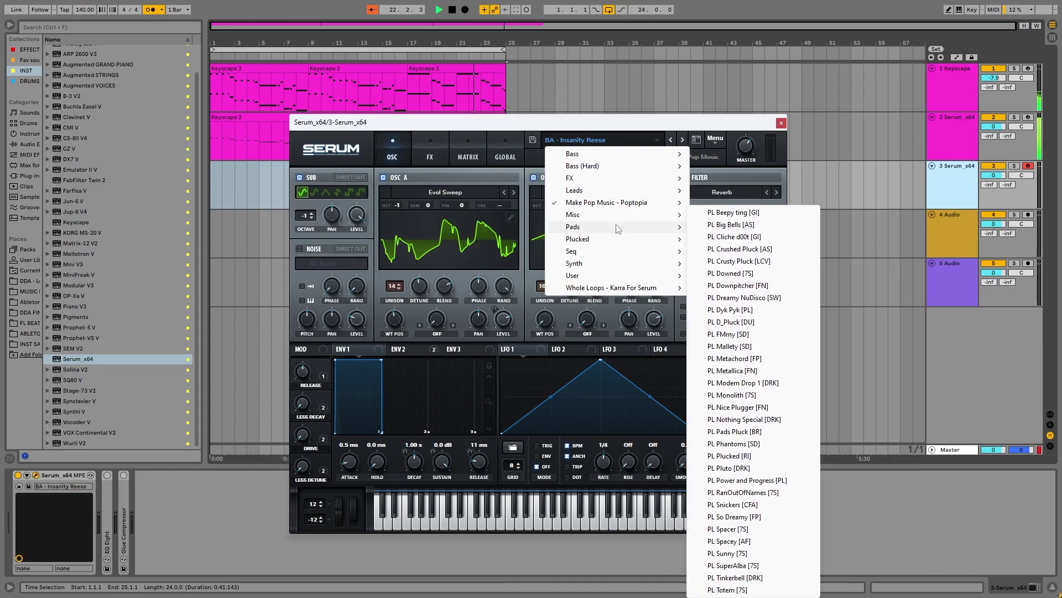
pyautogui.moveTo(623, 209)
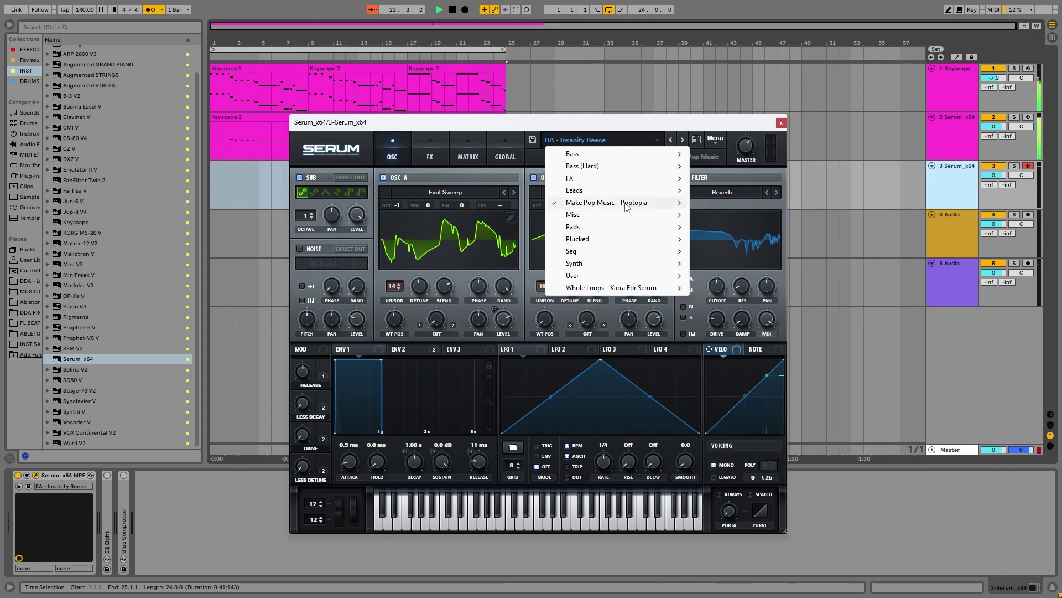
pyautogui.moveTo(730, 336)
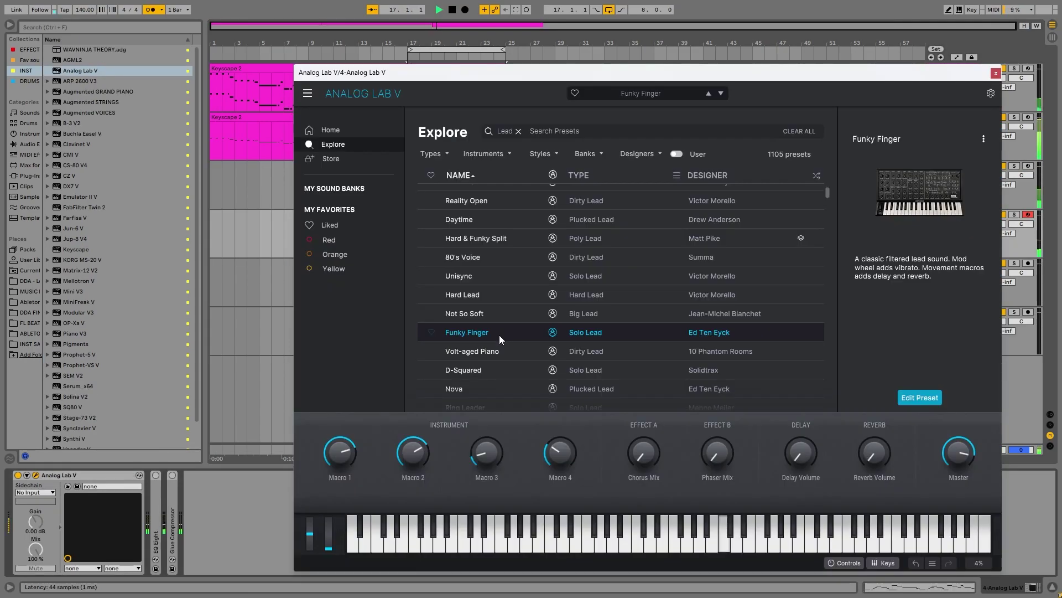
# Close the Analog Lab V window and play the layered Analog Lab clips from bar 17
pyautogui.click(995, 74)
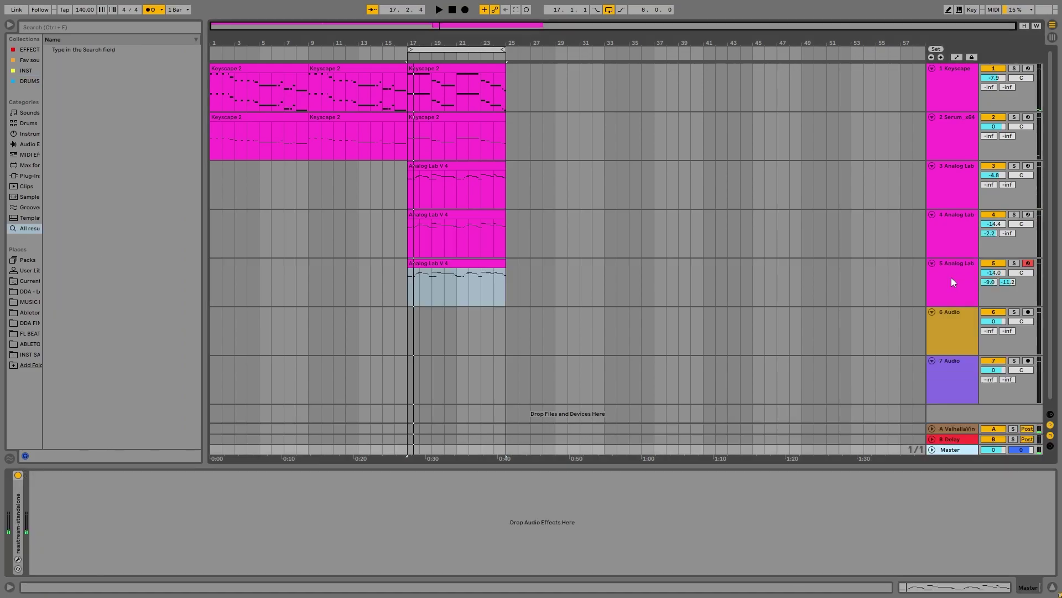
pyautogui.click(951, 277)
pyautogui.click(958, 248)
pyautogui.click(423, 187)
pyautogui.press('space')
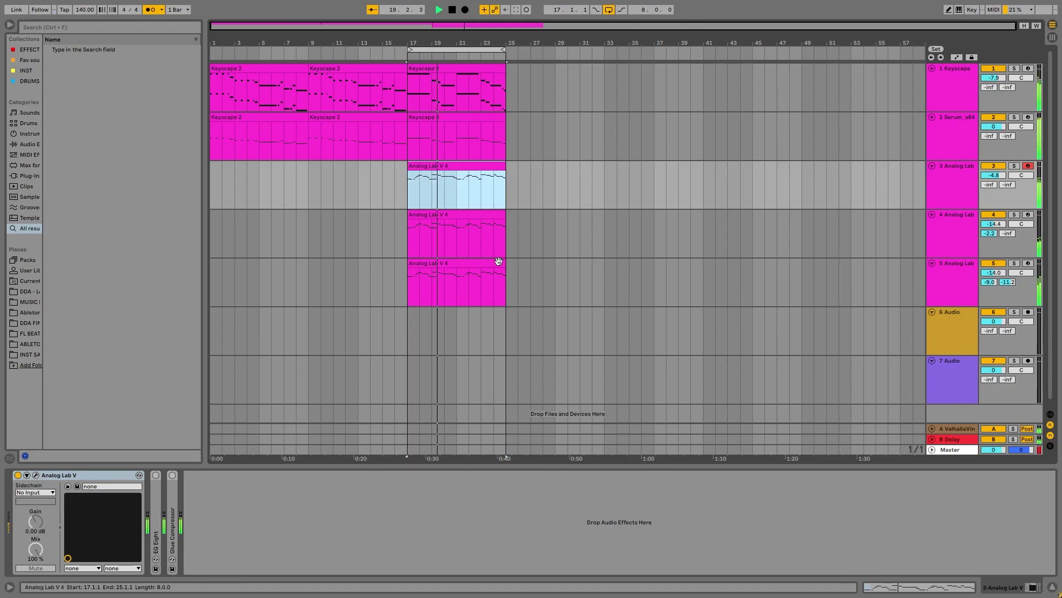
# Set the Wider effect on the fifth track to 200% and close its window
pyautogui.click(940, 293)
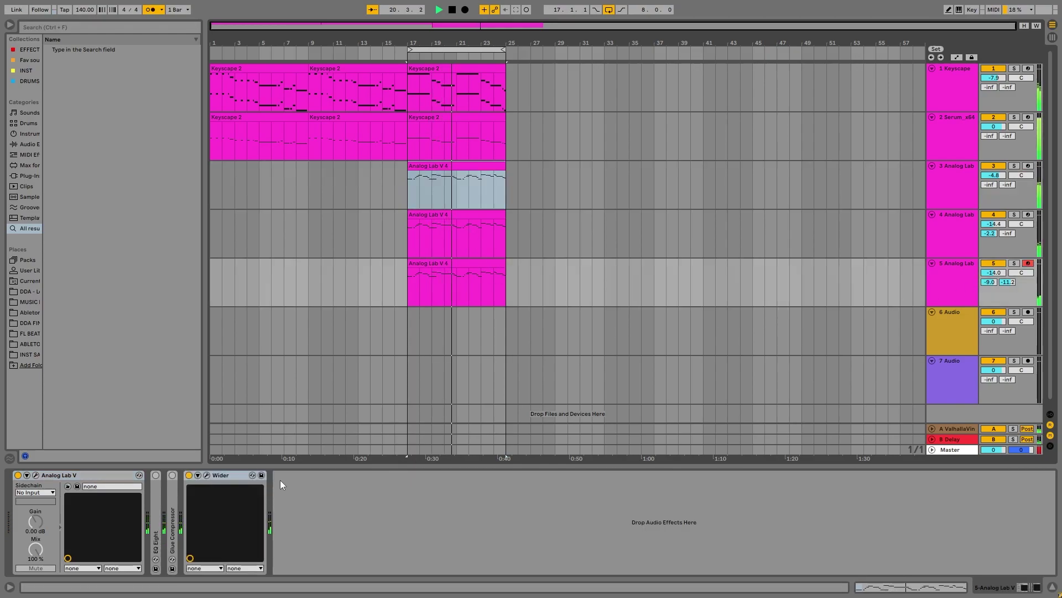
pyautogui.click(206, 475)
pyautogui.moveTo(214, 145); pyautogui.dragTo(214, 57)
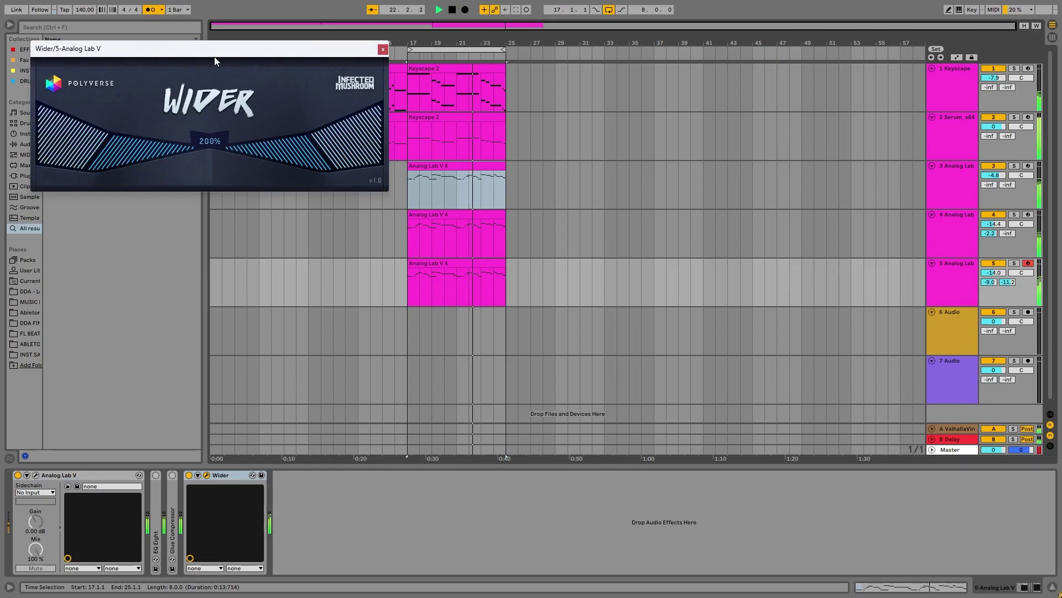
pyautogui.click(383, 50)
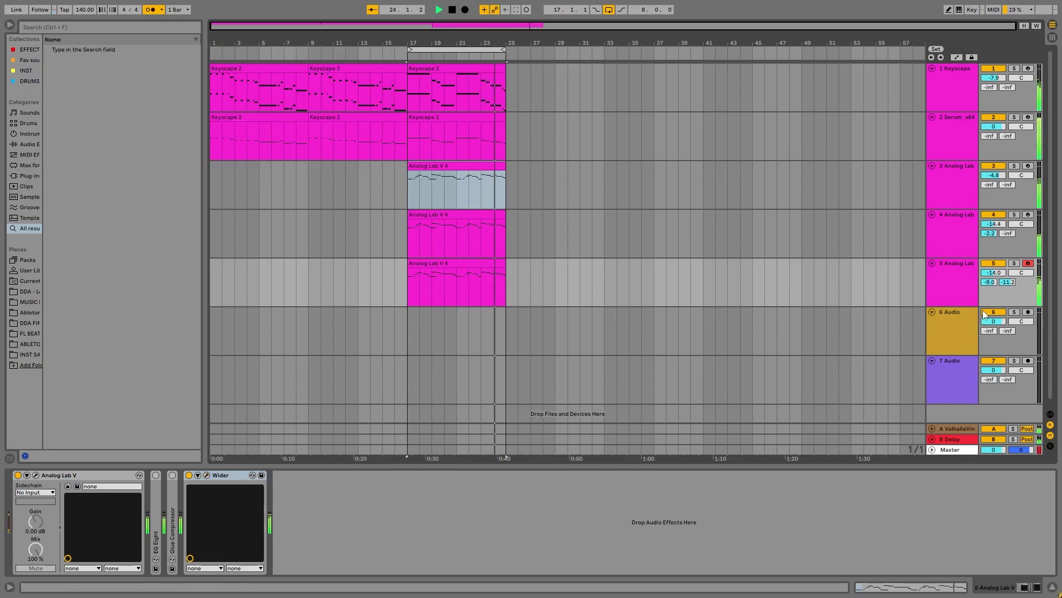
# Set the Wider effect on the fifth track to 117%
pyautogui.click(207, 475)
pyautogui.moveTo(229, 145); pyautogui.dragTo(227, 217)
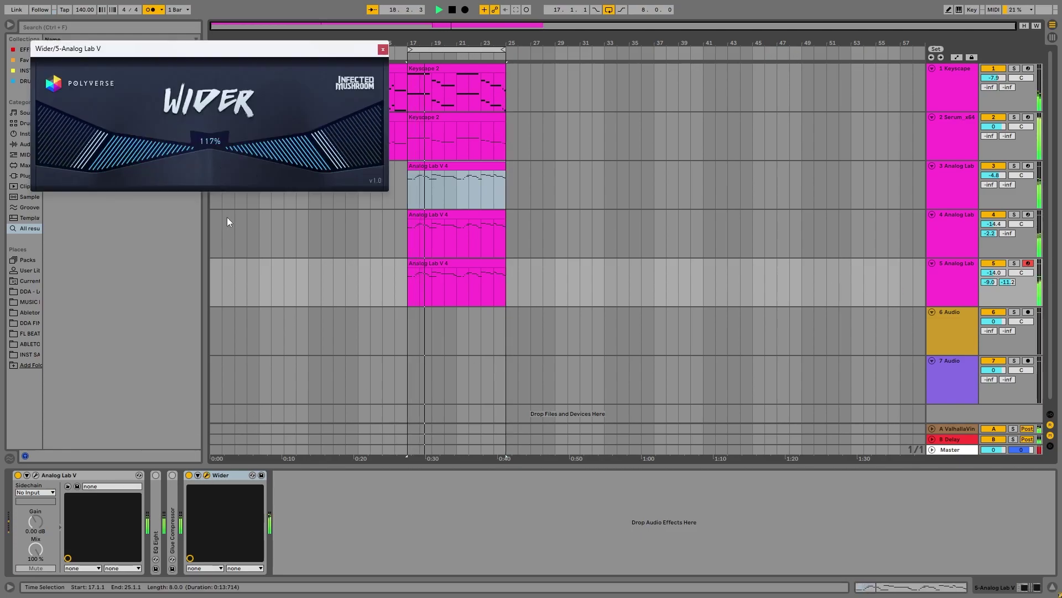
pyautogui.click(961, 290)
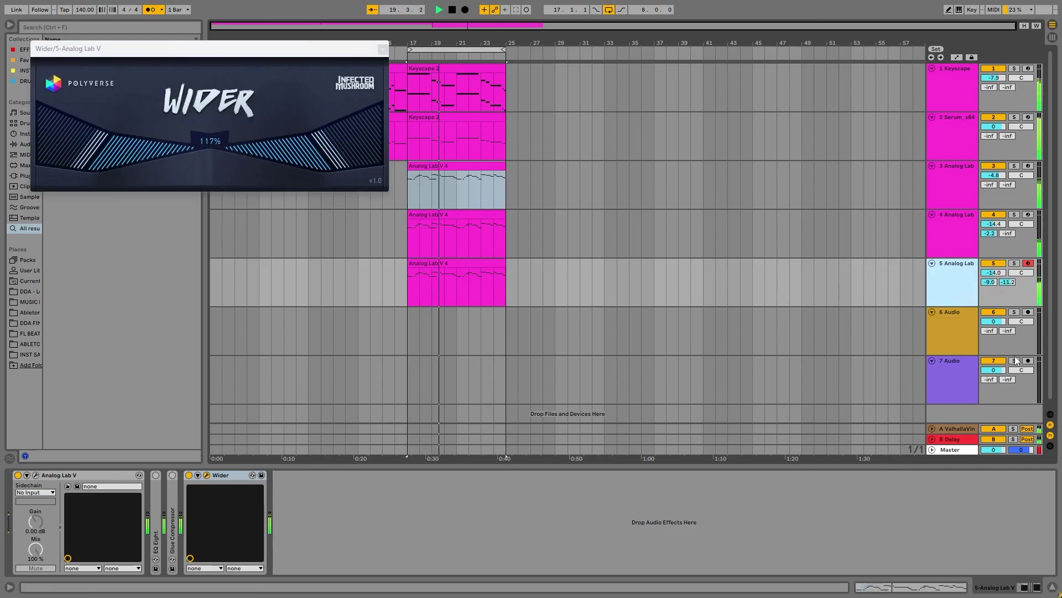
pyautogui.click(949, 441)
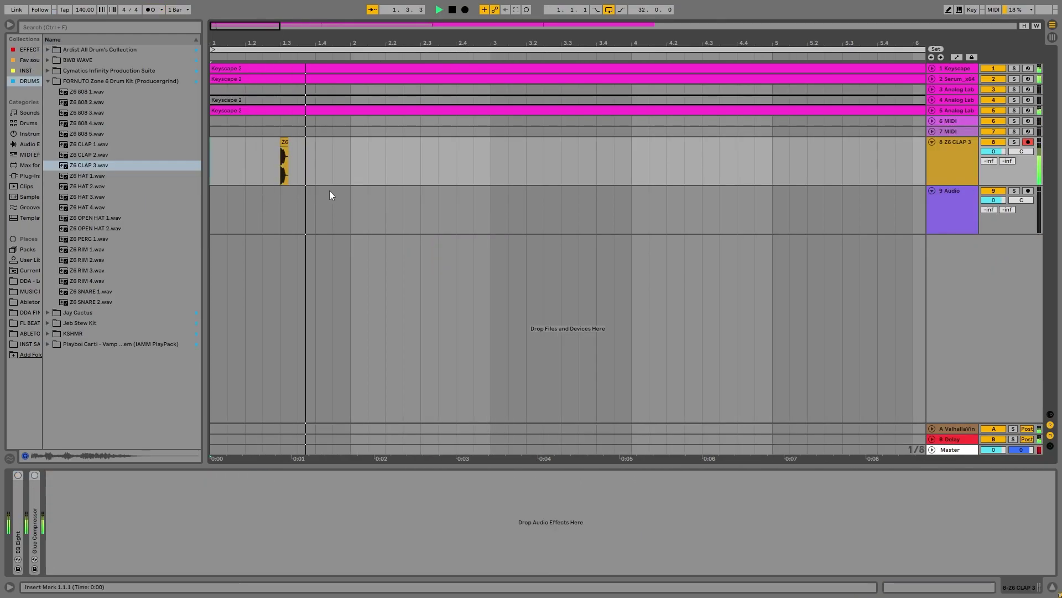
# Duplicate the first bar of the Z6 CLAP 3 track seven times to fill eight bars
pyautogui.moveTo(351, 163); pyautogui.dragTo(165, 158)
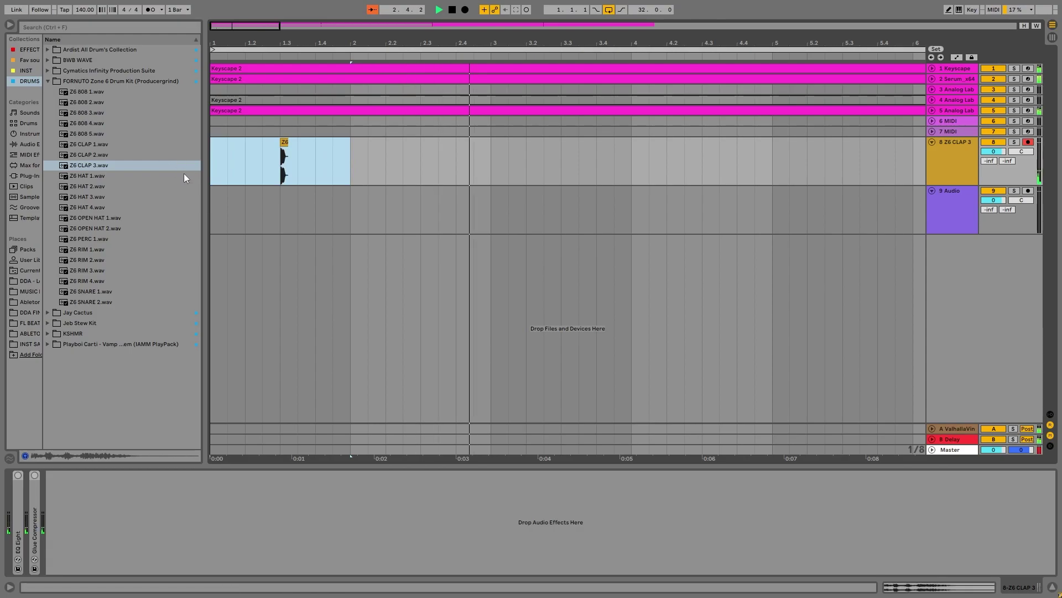
pyautogui.hotkey('ctrl', 'd')
pyautogui.hotkey('ctrl', 'd')
pyautogui.hotkey('ctrl', 'd')
pyautogui.hotkey('ctrl', 'd')
pyautogui.hotkey('ctrl', 'd')
pyautogui.hotkey('ctrl', 'd')
pyautogui.hotkey('ctrl', 'd')
# Select the eight bars of claps and set the arrangement loop to that range
pyautogui.scroll(-10, 277, 214)
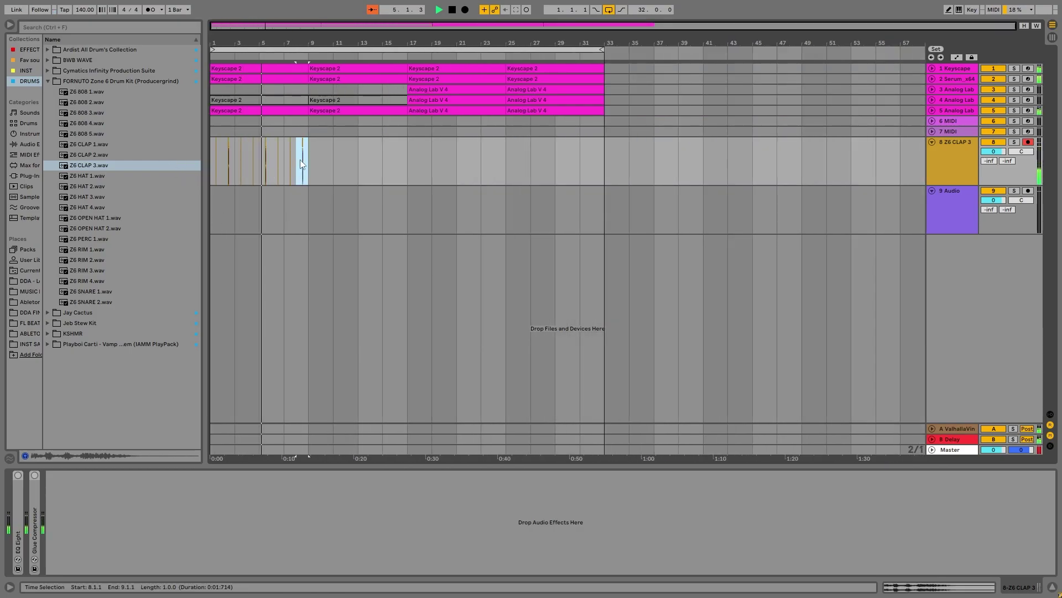
pyautogui.moveTo(309, 149); pyautogui.dragTo(171, 147)
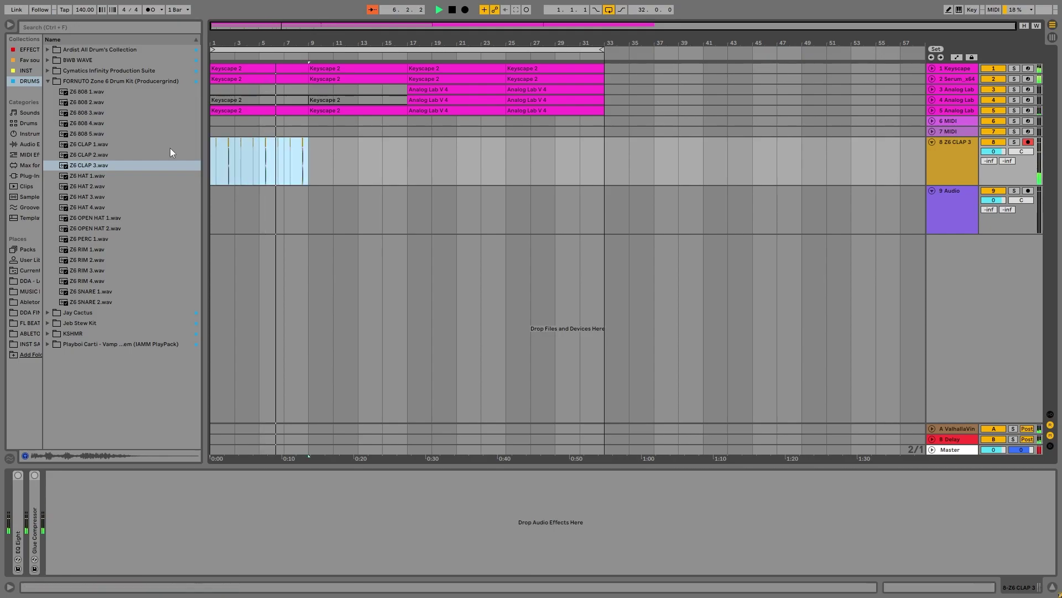
pyautogui.hotkey('ctrl', 'l')
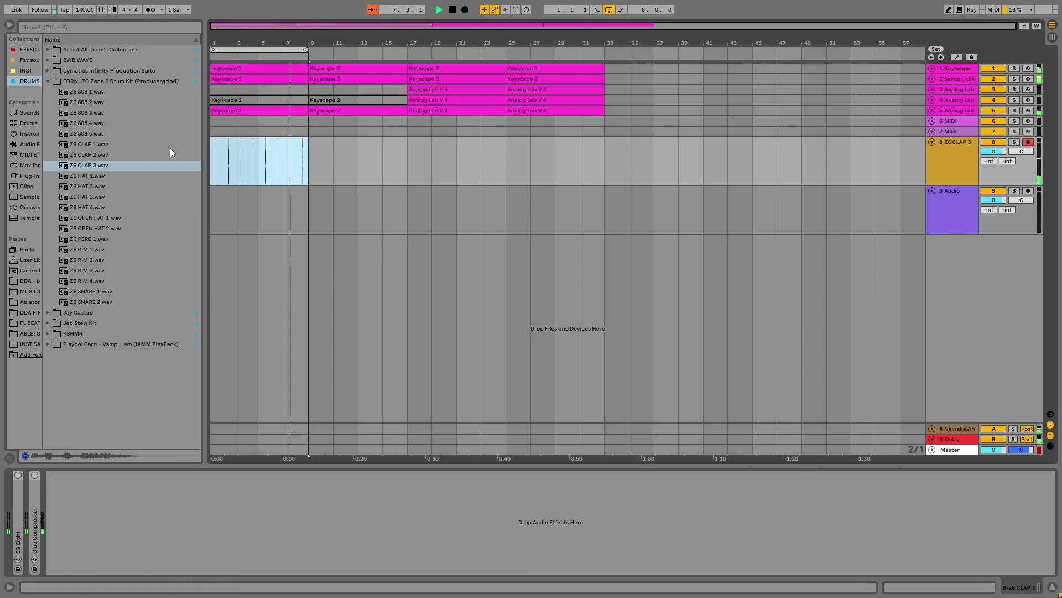
pyautogui.scroll(5, 257, 224)
pyautogui.scroll(-3, 257, 224)
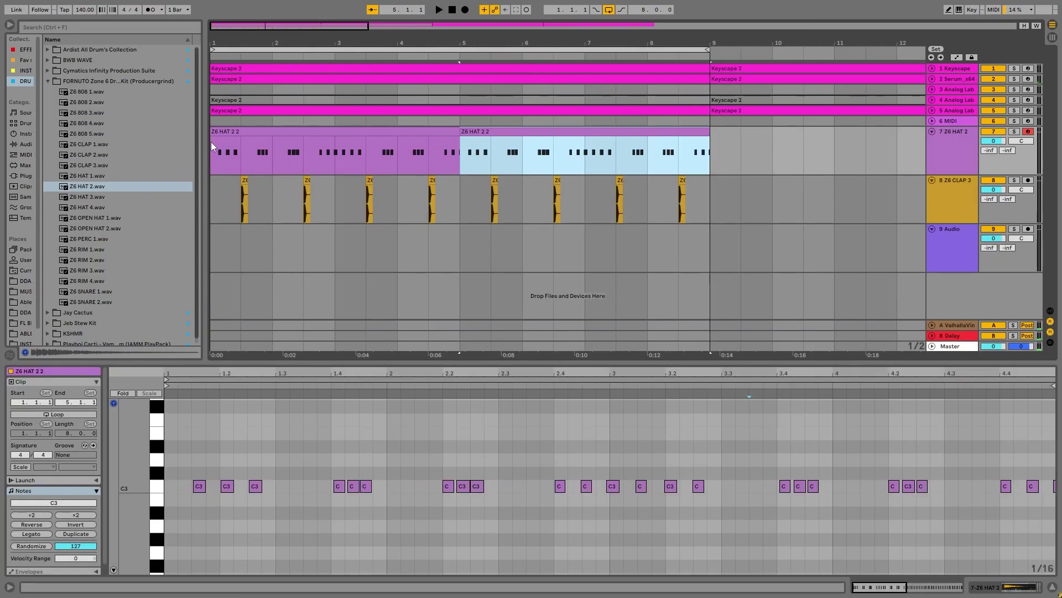
# Play the eight-bar loop from bar 1 to hear the Z6 HAT 2 pattern with the claps
pyautogui.click(210, 142)
pyautogui.press('space')
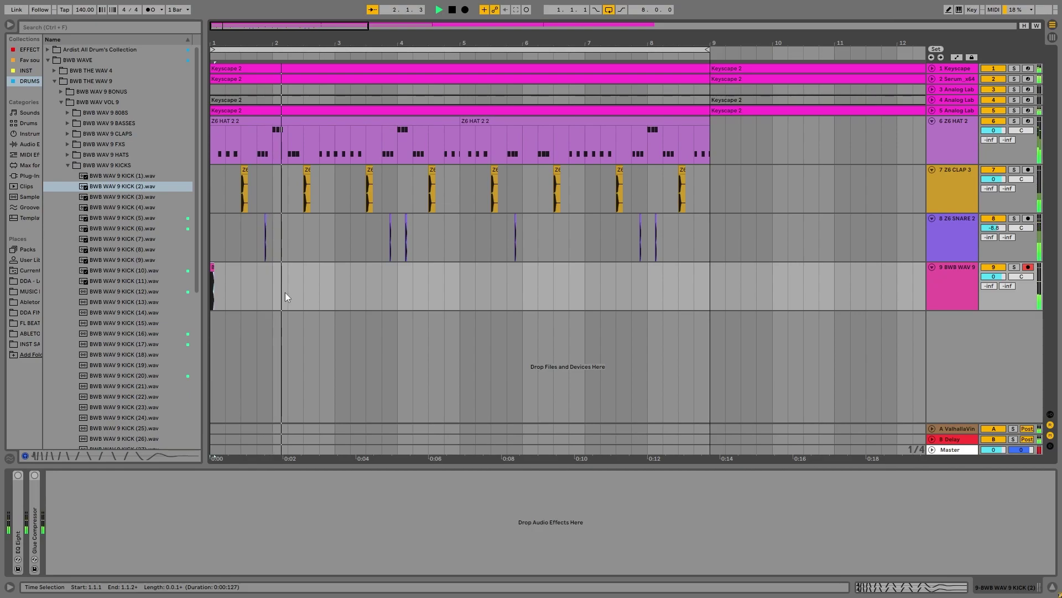
pyautogui.rightClick(315, 287)
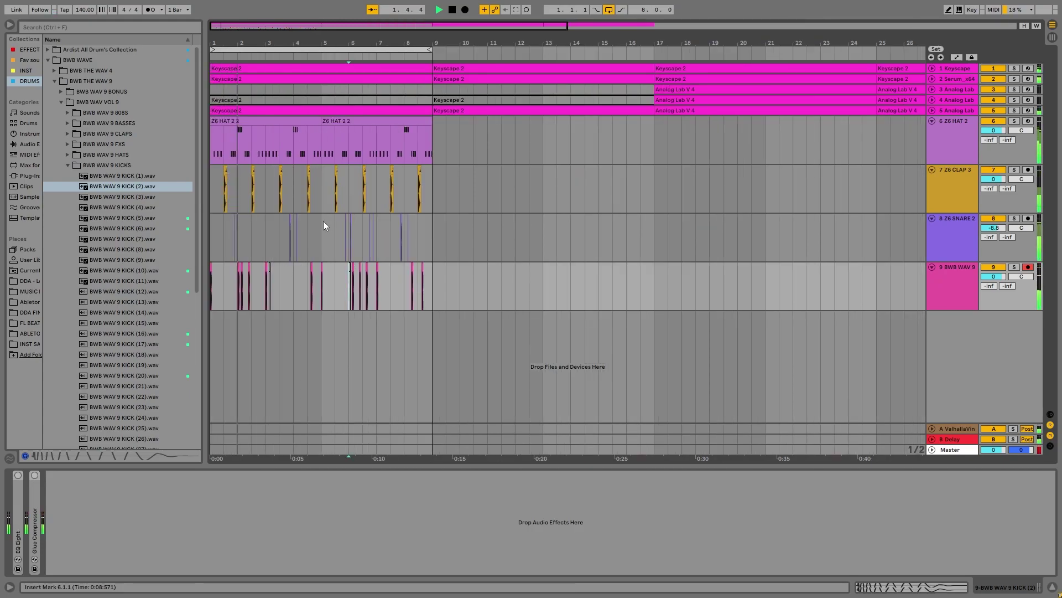
# Duplicate the first eight bars of the hat, clap, snare and kick tracks to start at bar 9
pyautogui.click(217, 123)
pyautogui.keyDown('shift'); pyautogui.click(431, 295); pyautogui.keyUp('shift')
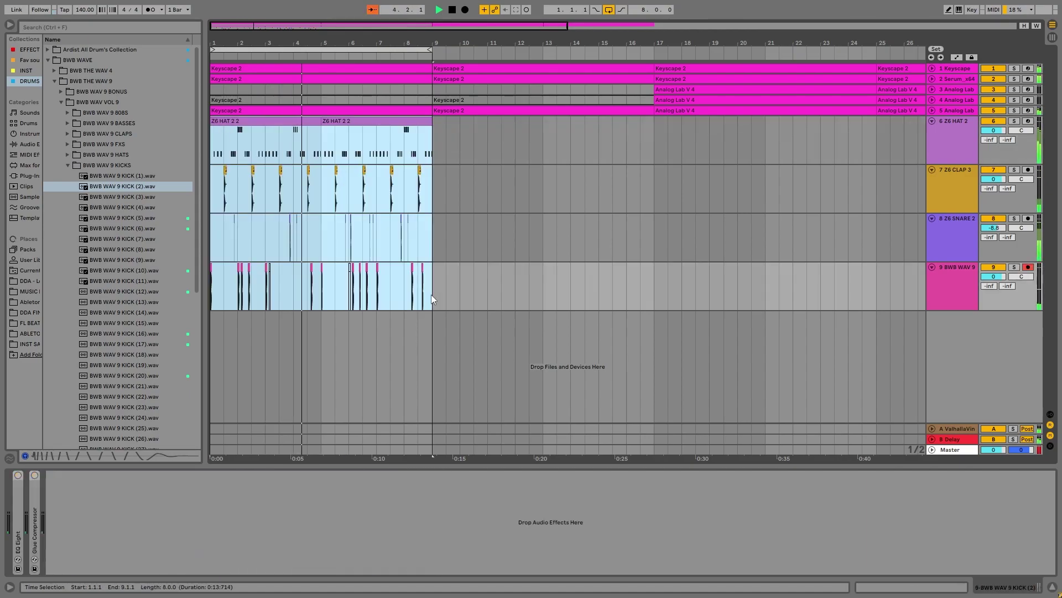
pyautogui.hotkey('ctrl', 'd')
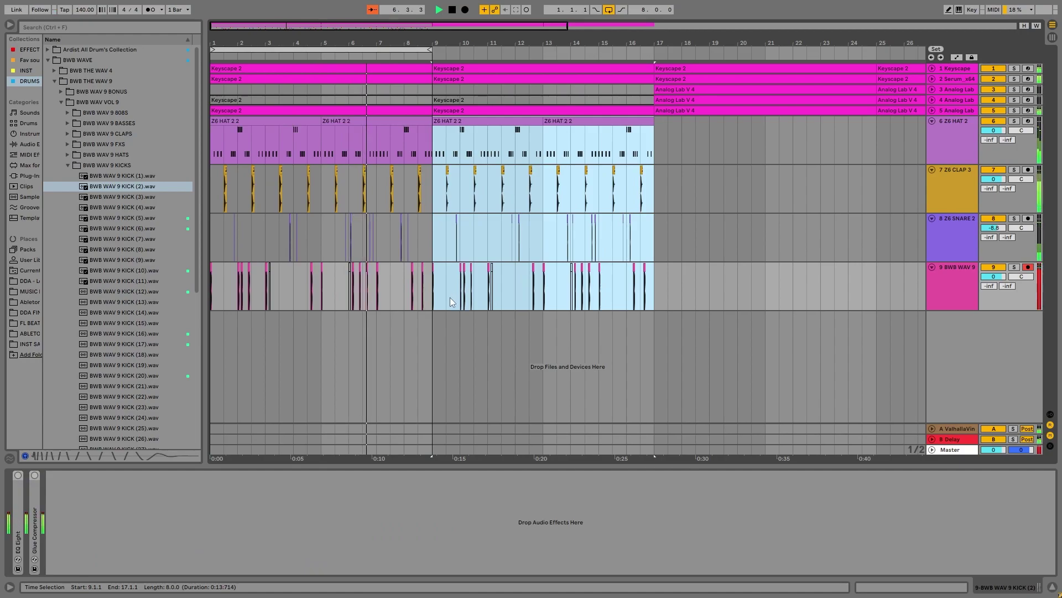
pyautogui.scroll(-3, 477, 302)
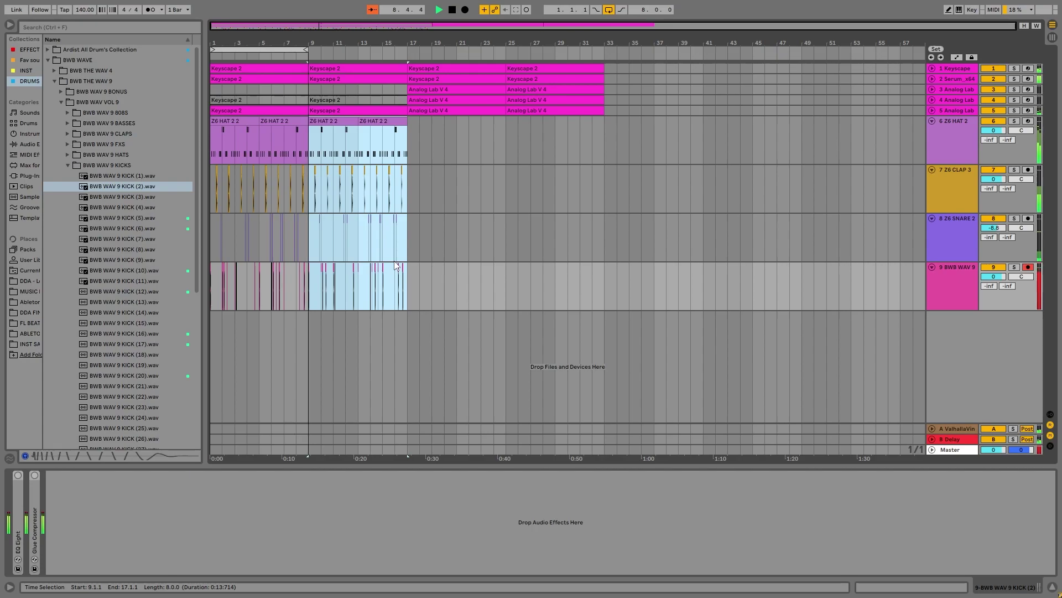
# Play from bar 17 and set the arrangement loop to 16 bars starting at bar 17
pyautogui.press('space')
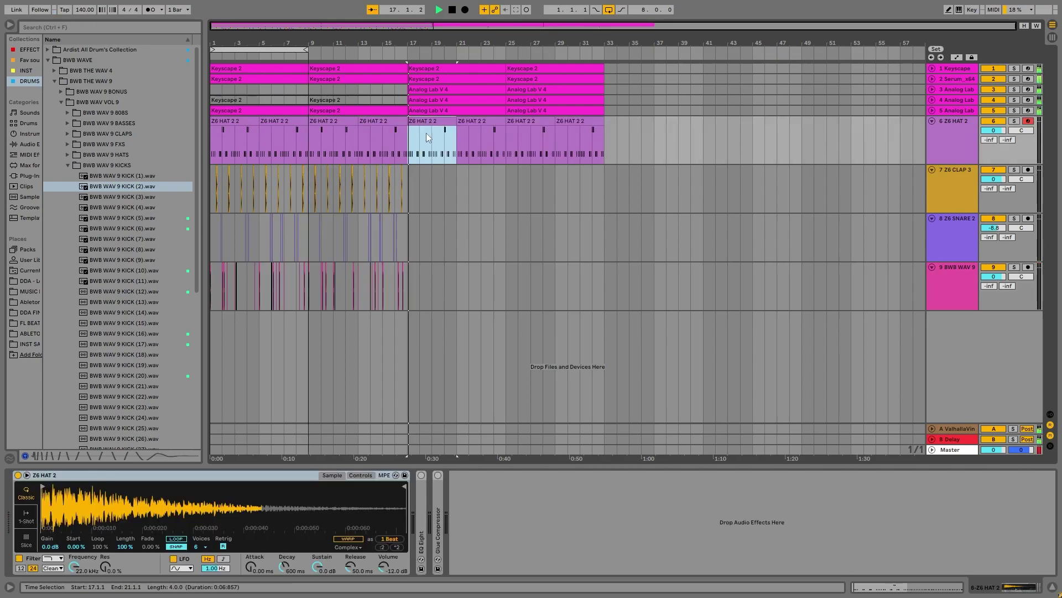
pyautogui.click(291, 50)
pyautogui.moveTo(291, 50); pyautogui.dragTo(602, 50)
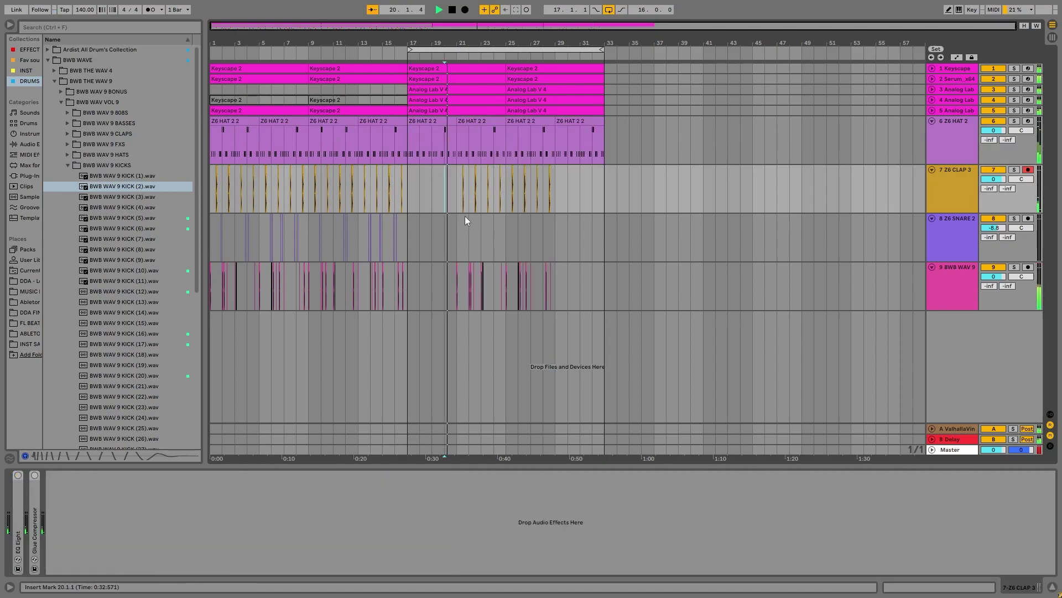
# Copy the first eight bars of the Z6 SNARE 2 track to bar 21
pyautogui.scroll(4, 470, 222)
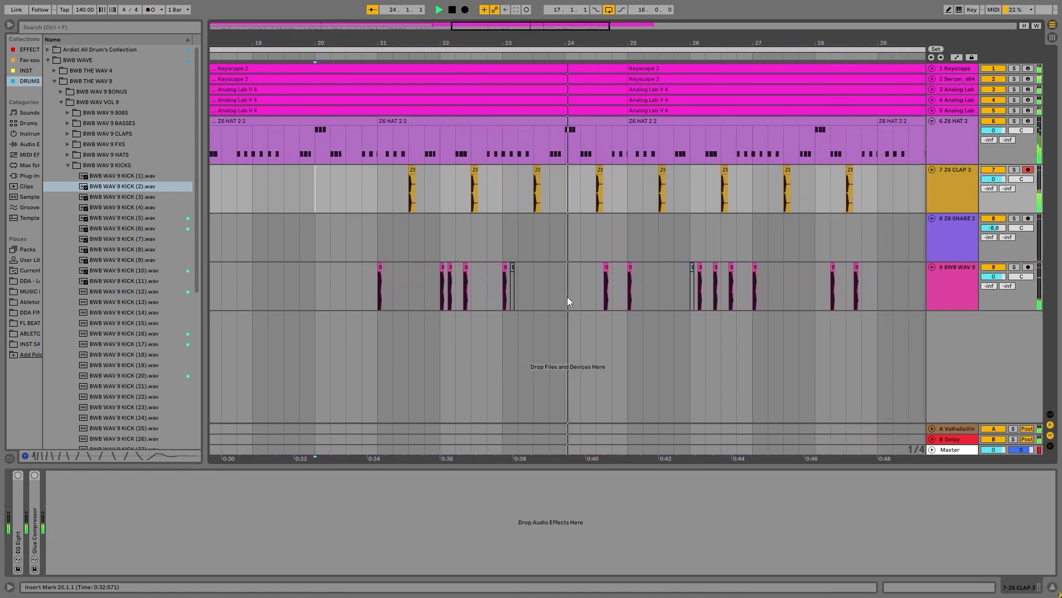
pyautogui.scroll(-4, 602, 284)
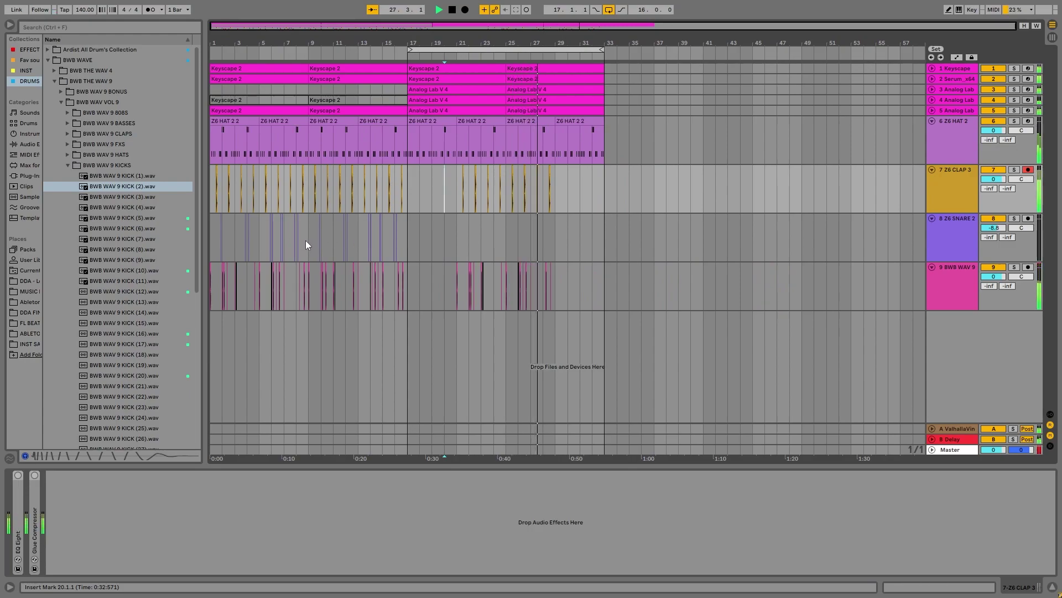
pyautogui.moveTo(306, 241); pyautogui.dragTo(191, 241)
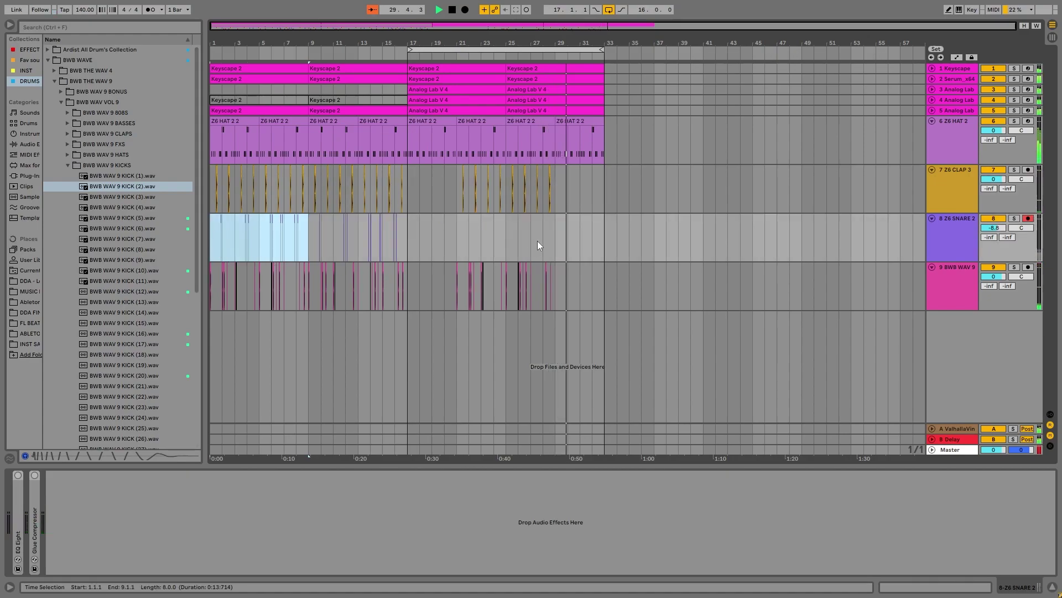
pyautogui.click(456, 233)
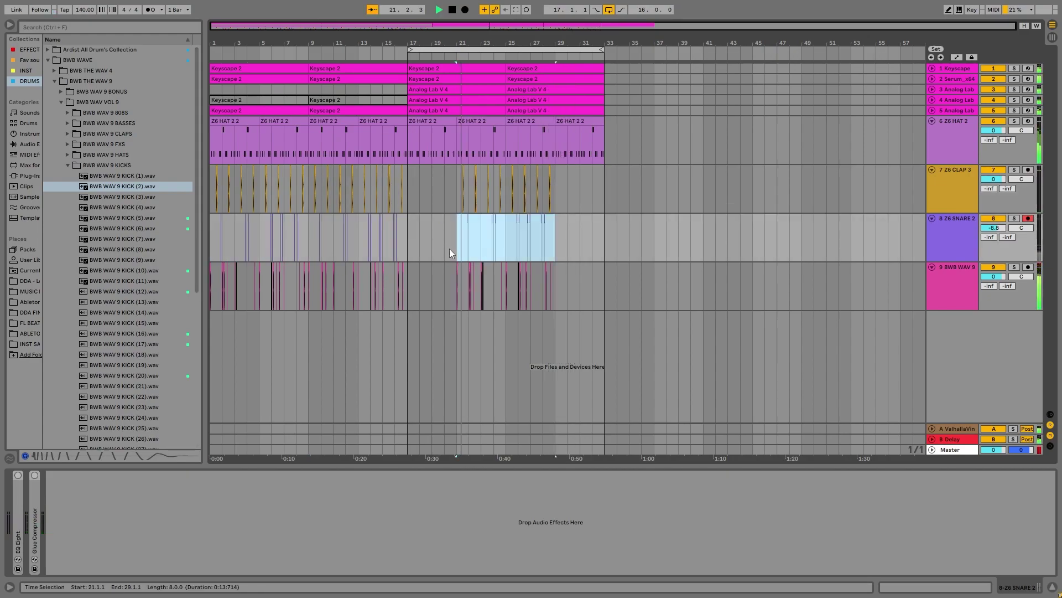
pyautogui.scroll(3, 493, 287)
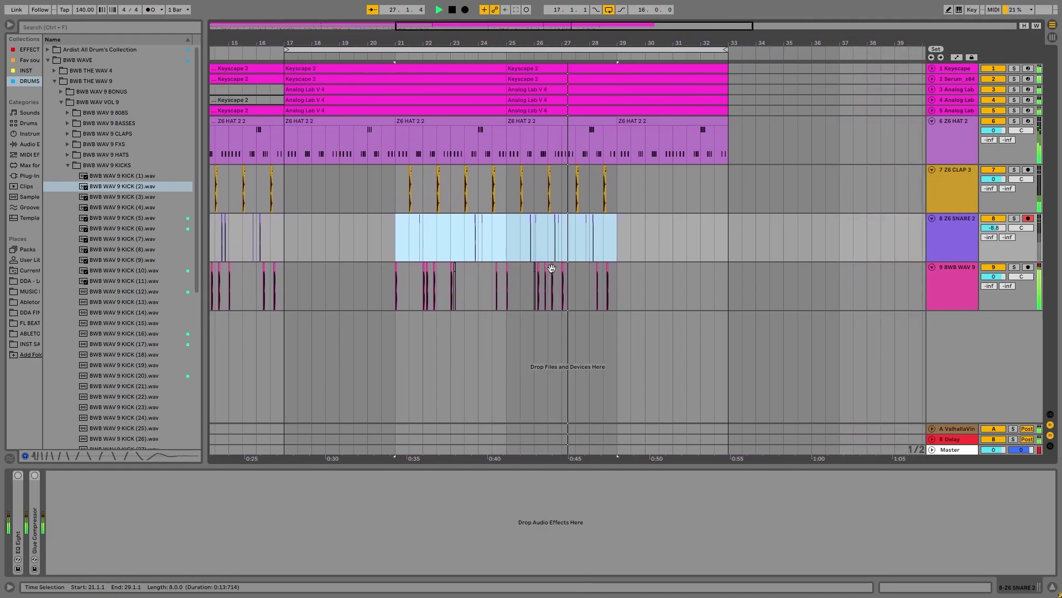
pyautogui.click(598, 176)
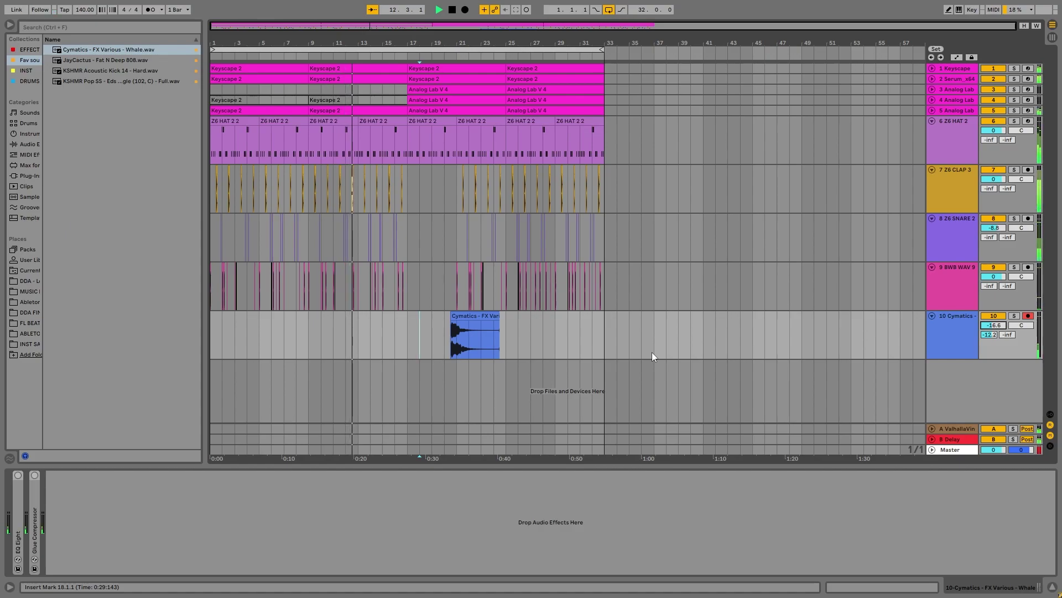
# Collapse the Cymatics FX Various Whale track in the arrangement
pyautogui.click(932, 316)
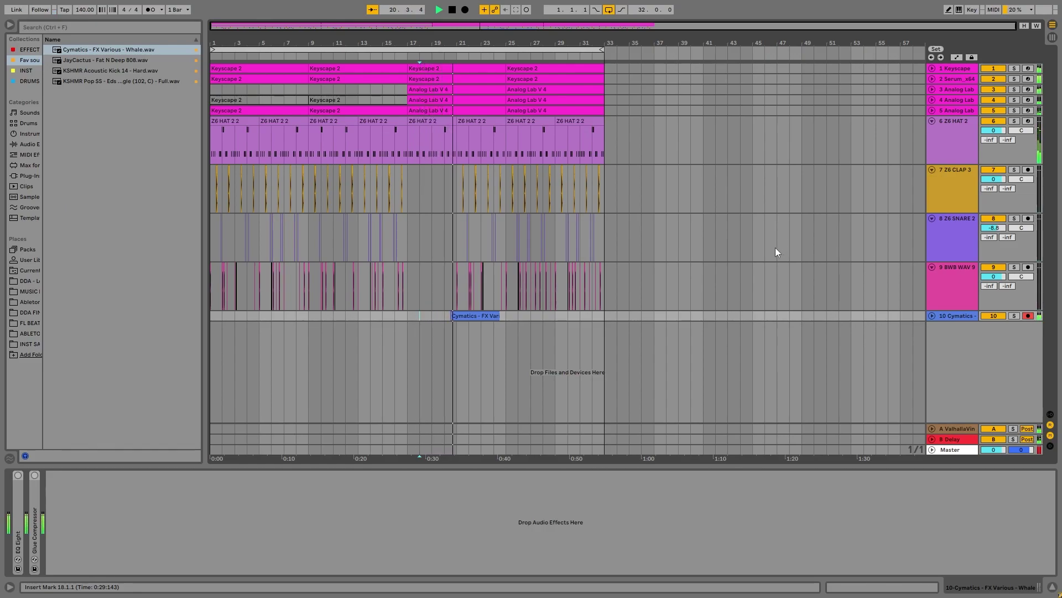
pyautogui.click(932, 317)
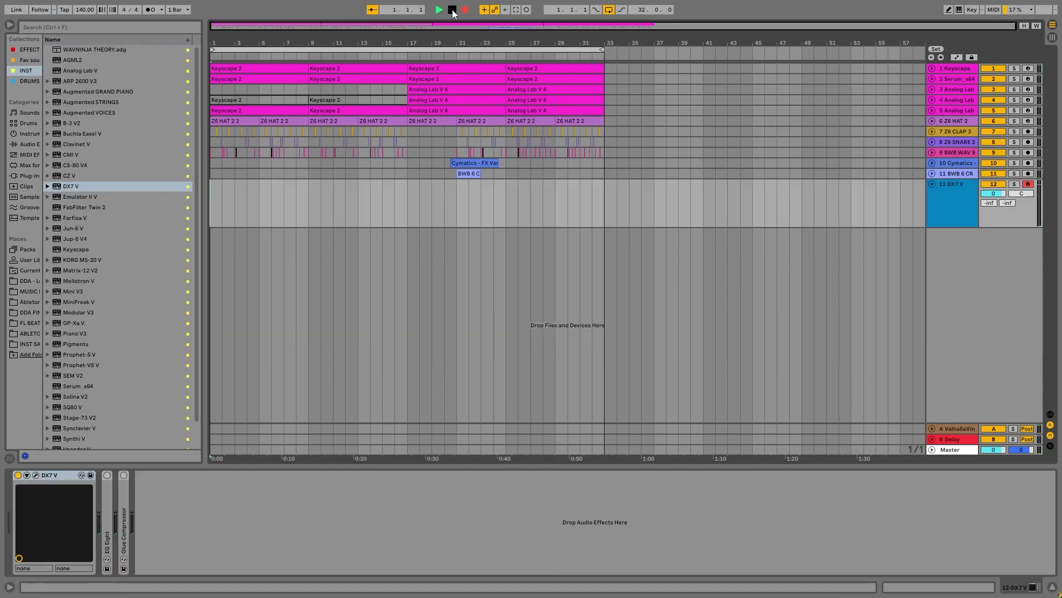